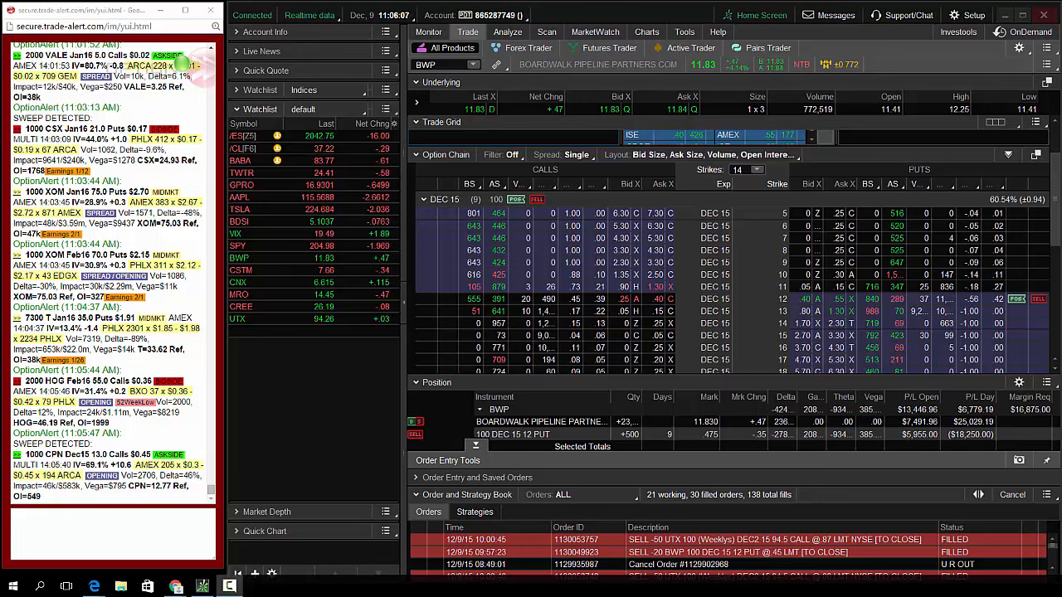
Query the trade-alert chat for UTX alerts, then return to thinkorswim.
{"action": "left_click", "coordinate": [94, 540]}
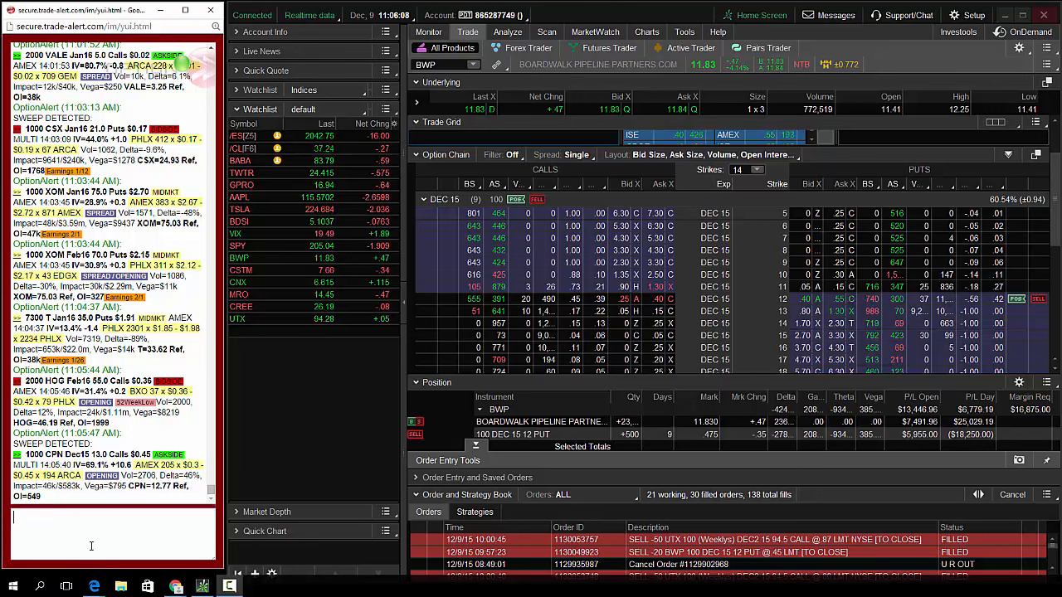
{"action": "type", "text": "utx"}
{"action": "key", "text": "Return"}
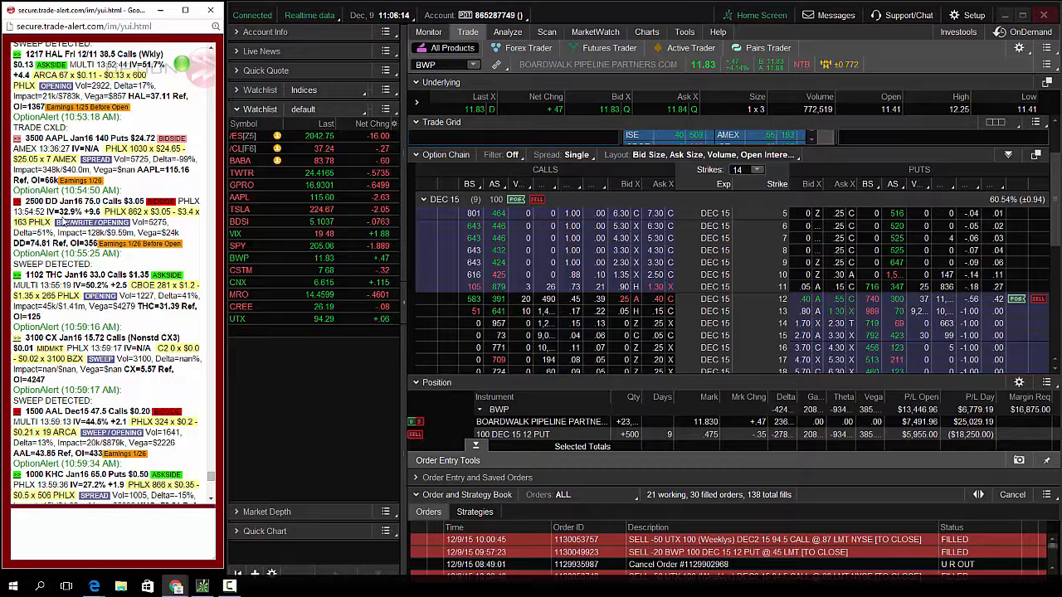
{"action": "scroll", "coordinate": [63, 192], "scroll_direction": "up", "scroll_amount": 3}
{"action": "scroll", "coordinate": [63, 192], "scroll_direction": "up", "scroll_amount": 3}
{"action": "scroll", "coordinate": [63, 192], "scroll_direction": "up", "scroll_amount": 3}
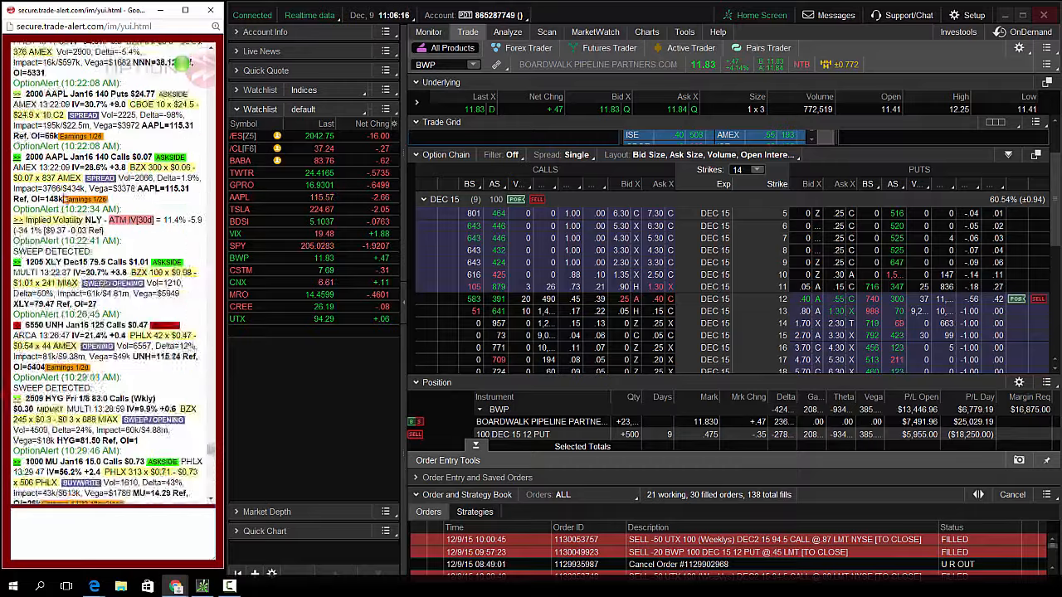
{"action": "scroll", "coordinate": [64, 192], "scroll_direction": "up", "scroll_amount": 3}
{"action": "scroll", "coordinate": [63, 192], "scroll_direction": "up", "scroll_amount": 3}
{"action": "scroll", "coordinate": [63, 192], "scroll_direction": "up", "scroll_amount": 3}
{"action": "scroll", "coordinate": [63, 193], "scroll_direction": "up", "scroll_amount": 3}
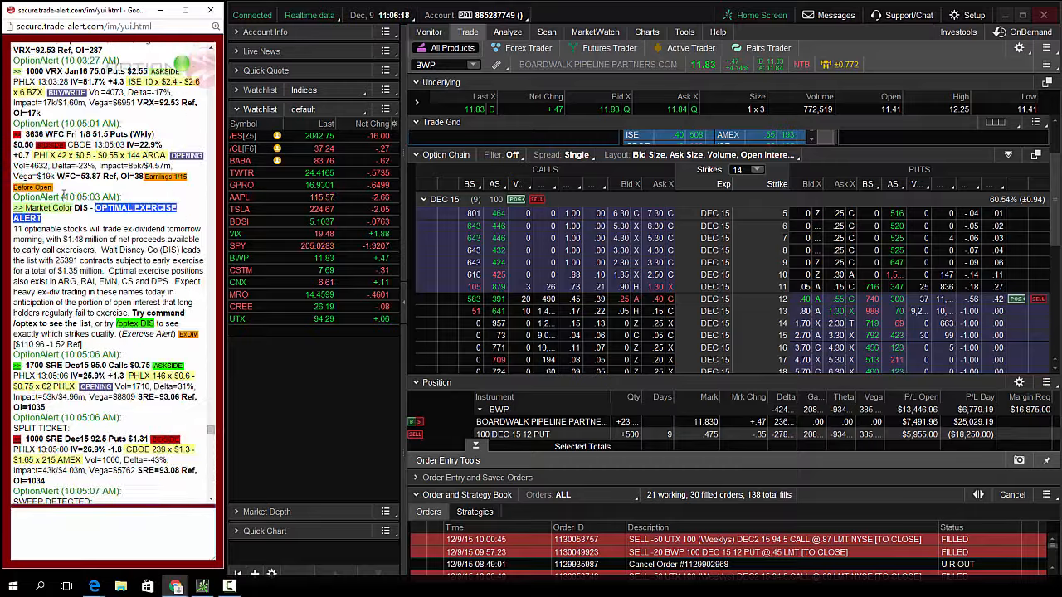
{"action": "scroll", "coordinate": [63, 195], "scroll_direction": "up", "scroll_amount": 3}
{"action": "scroll", "coordinate": [63, 194], "scroll_direction": "up", "scroll_amount": 3}
{"action": "scroll", "coordinate": [63, 194], "scroll_direction": "up", "scroll_amount": 3}
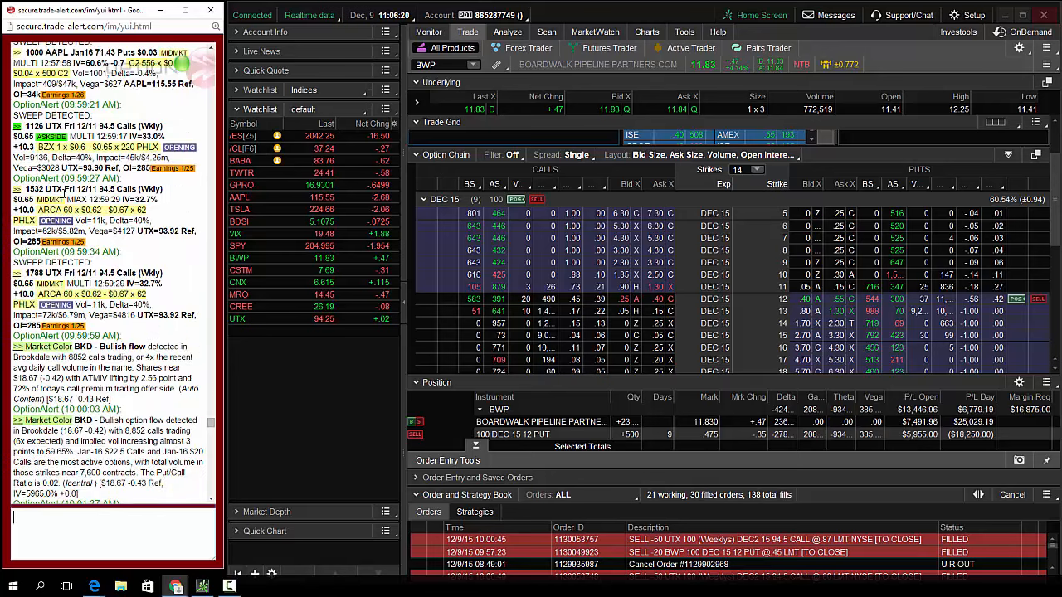
{"action": "scroll", "coordinate": [63, 194], "scroll_direction": "up", "scroll_amount": 3}
{"action": "scroll", "coordinate": [63, 192], "scroll_direction": "down", "scroll_amount": 3}
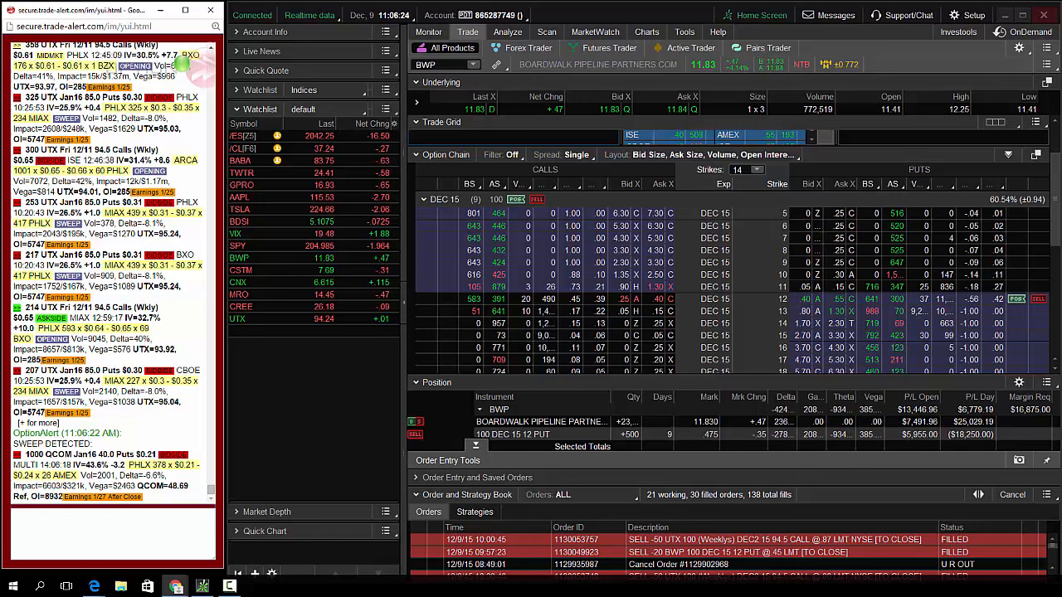
{"action": "key", "text": "alt+Tab"}
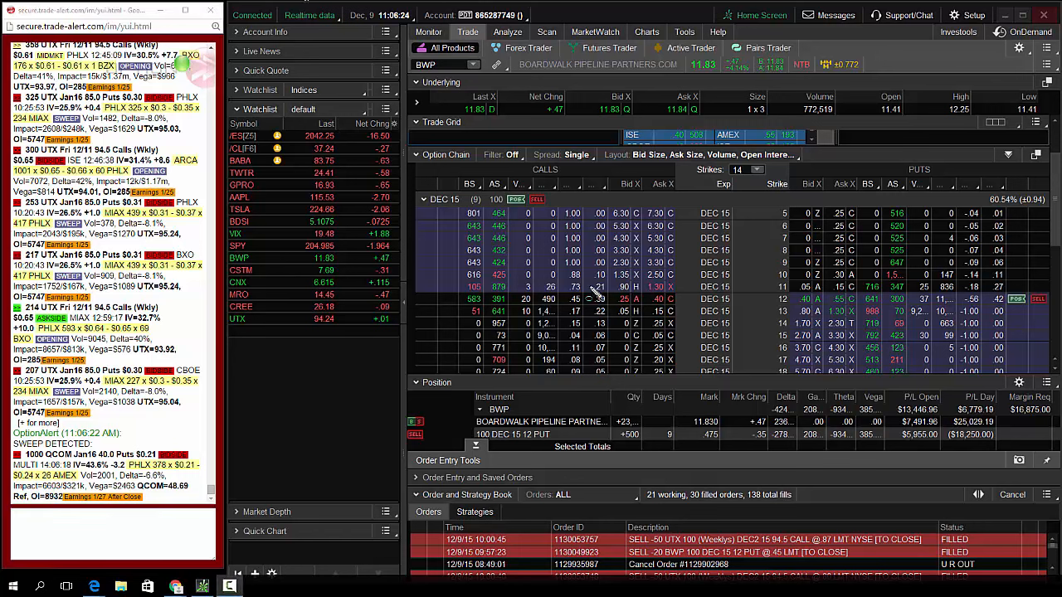
Load UTX on the Trade tab so its weekly option chain and position appear.
{"action": "left_click", "coordinate": [439, 65]}
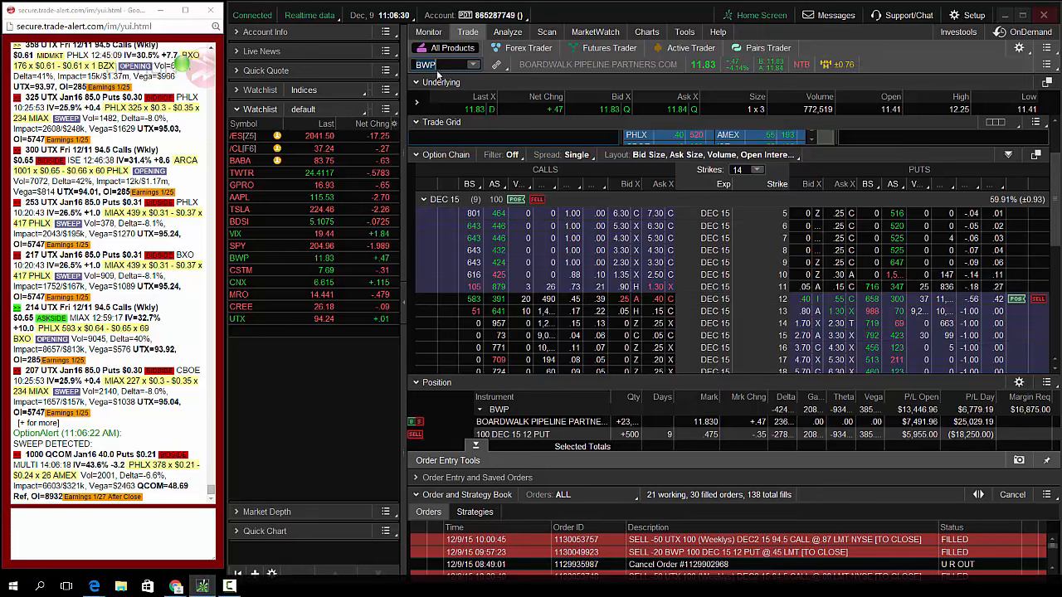
{"action": "type", "text": "UTX"}
{"action": "key", "text": "Return"}
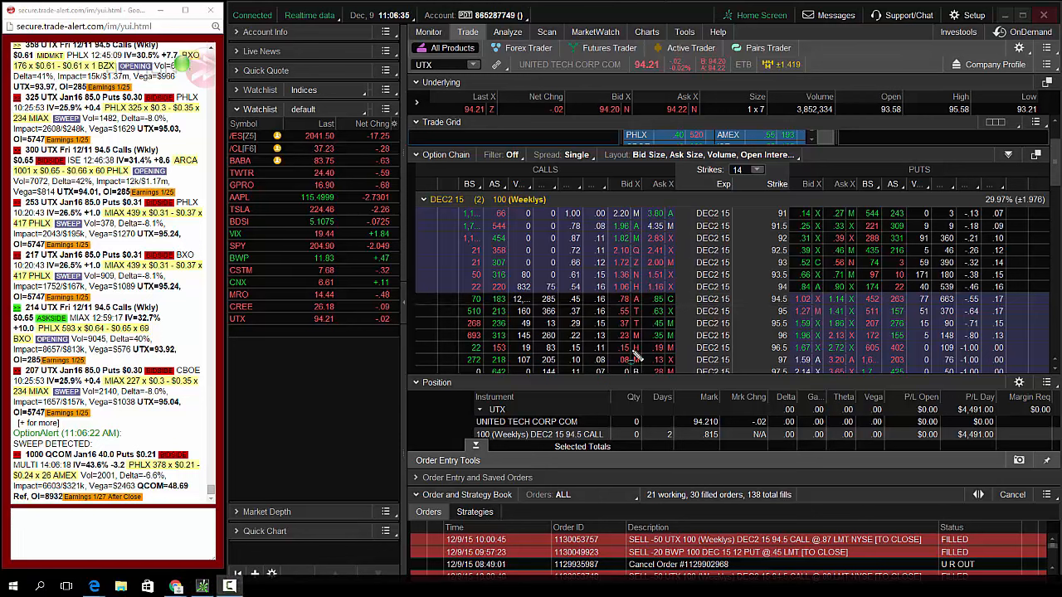
Circle the 94/94.5 call rows and draw arrows down to the zero-quantity position cells.
{"action": "left_click_drag", "start_coordinate": [424, 285], "coordinate": [548, 309]}
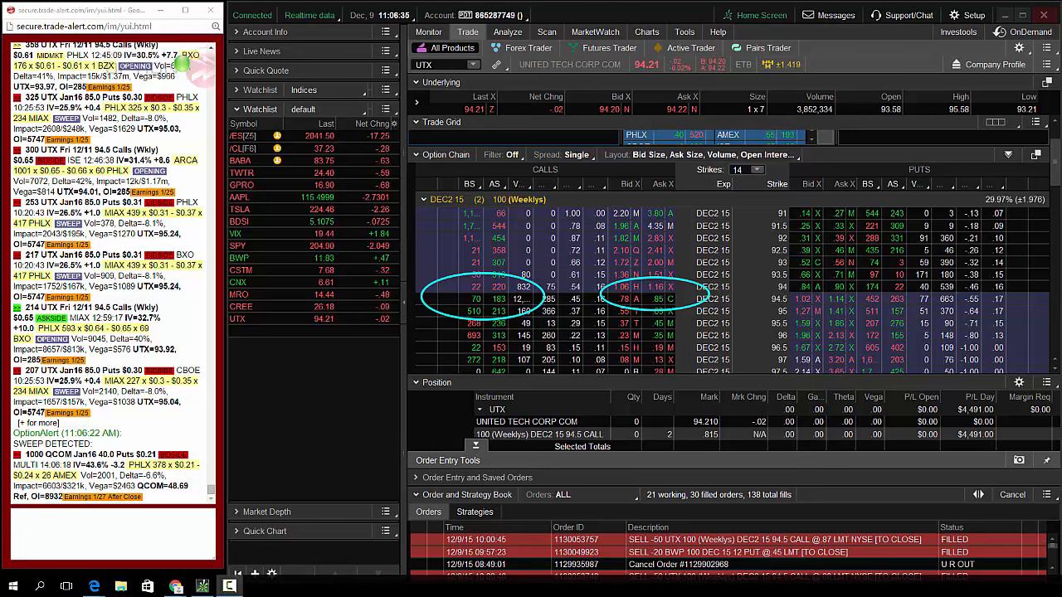
{"action": "left_click_drag", "start_coordinate": [830, 294], "coordinate": [655, 406]}
{"action": "left_click_drag", "start_coordinate": [498, 398], "coordinate": [608, 426]}
{"action": "left_click_drag", "start_coordinate": [623, 393], "coordinate": [636, 417]}
{"action": "left_click_drag", "start_coordinate": [610, 407], "coordinate": [655, 448]}
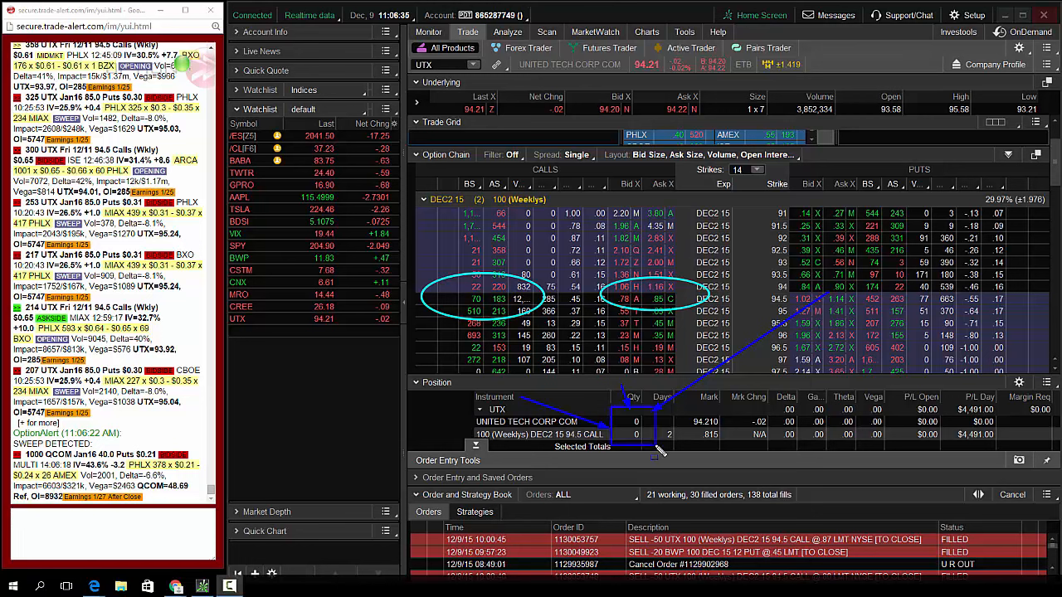
Box the $4,491 P/L Day values and add arrows pointing to P/L Open and P/L Day.
{"action": "left_click_drag", "start_coordinate": [934, 384], "coordinate": [1029, 478]}
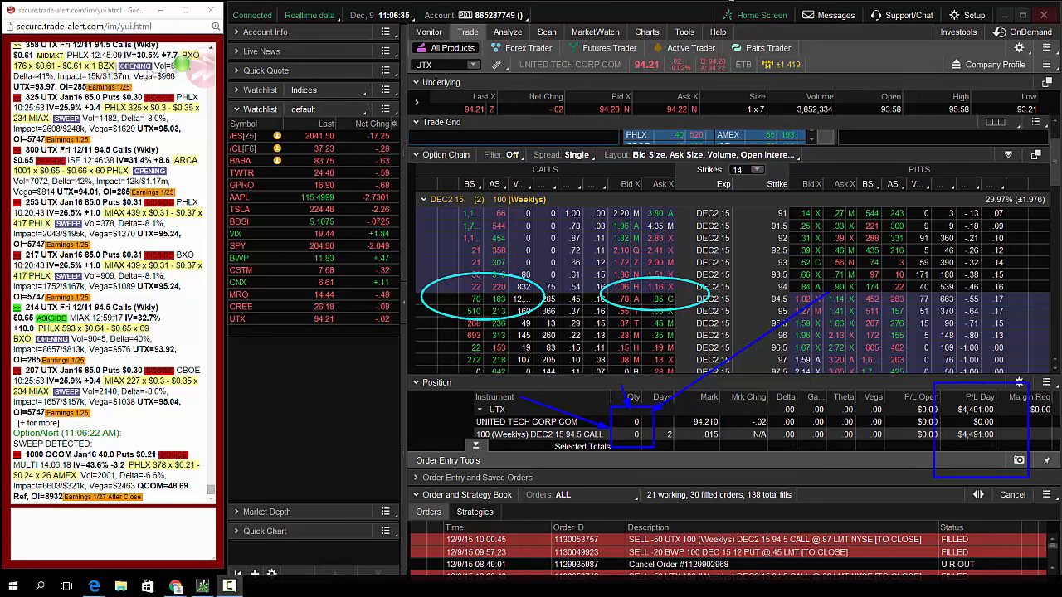
{"action": "left_click_drag", "start_coordinate": [863, 498], "coordinate": [926, 441]}
{"action": "left_click_drag", "start_coordinate": [960, 253], "coordinate": [982, 400]}
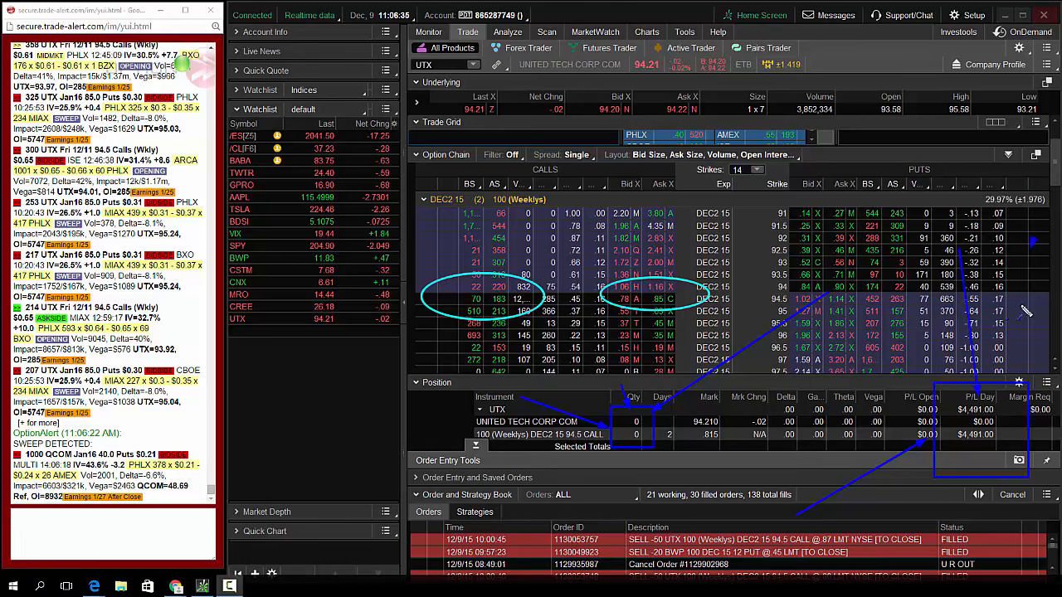
{"action": "left_click_drag", "start_coordinate": [1033, 241], "coordinate": [1007, 374]}
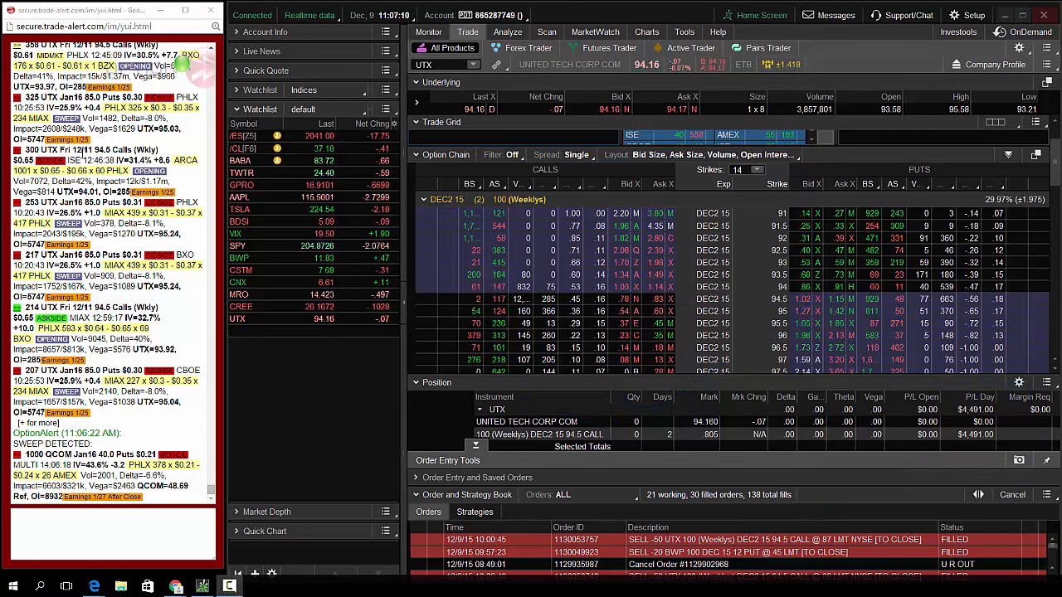
{"action": "scroll", "coordinate": [184, 61], "scroll_direction": "down", "scroll_amount": 10}
{"action": "scroll", "coordinate": [185, 63], "scroll_direction": "up", "scroll_amount": 5}
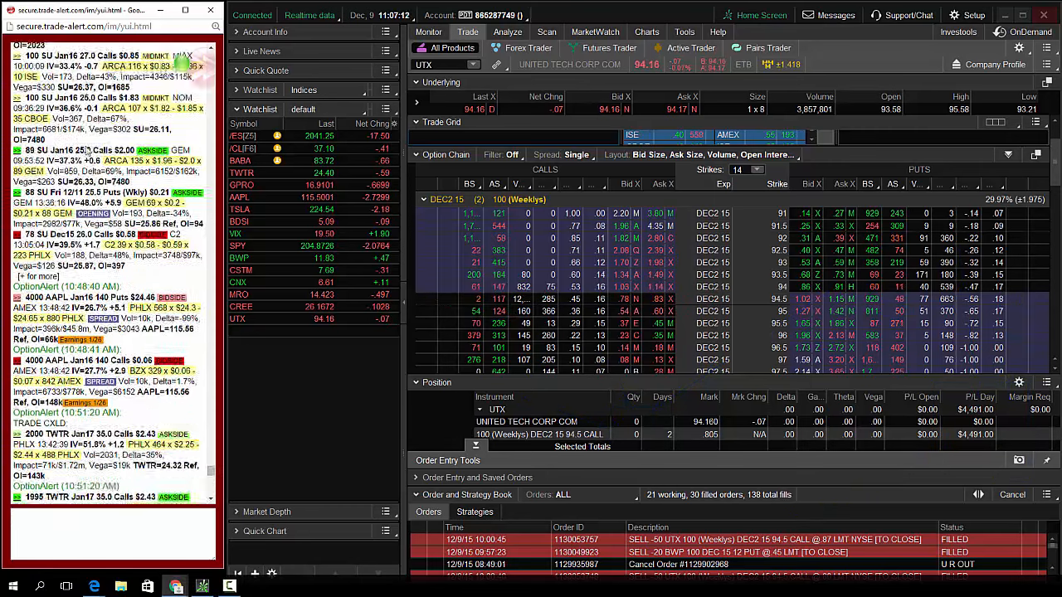
{"action": "scroll", "coordinate": [189, 60], "scroll_direction": "up", "scroll_amount": 5}
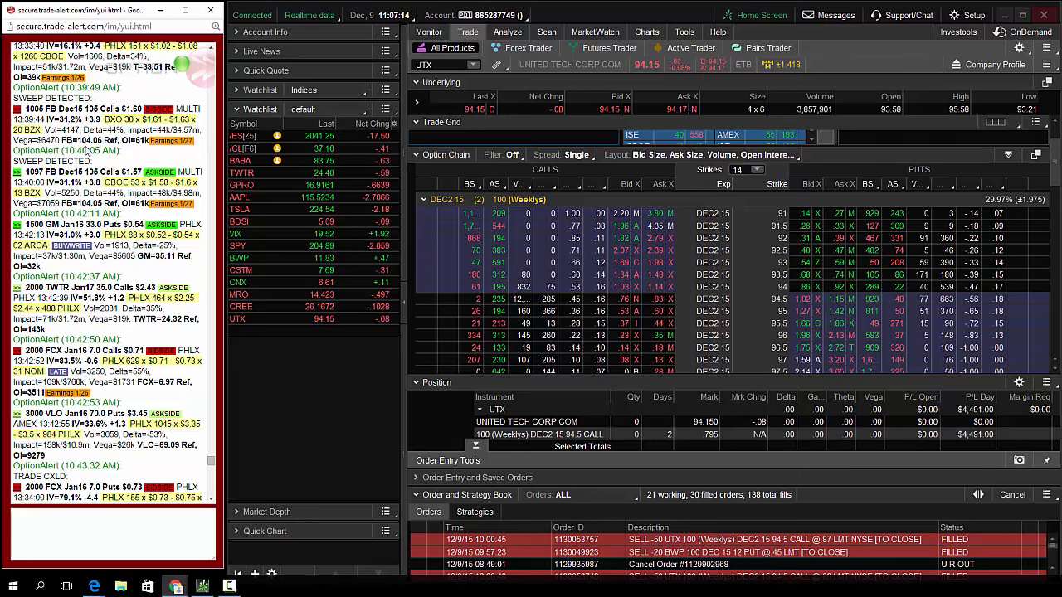
{"action": "scroll", "coordinate": [182, 63], "scroll_direction": "up", "scroll_amount": 5}
{"action": "scroll", "coordinate": [182, 63], "scroll_direction": "up", "scroll_amount": 5}
{"action": "scroll", "coordinate": [182, 64], "scroll_direction": "up", "scroll_amount": 5}
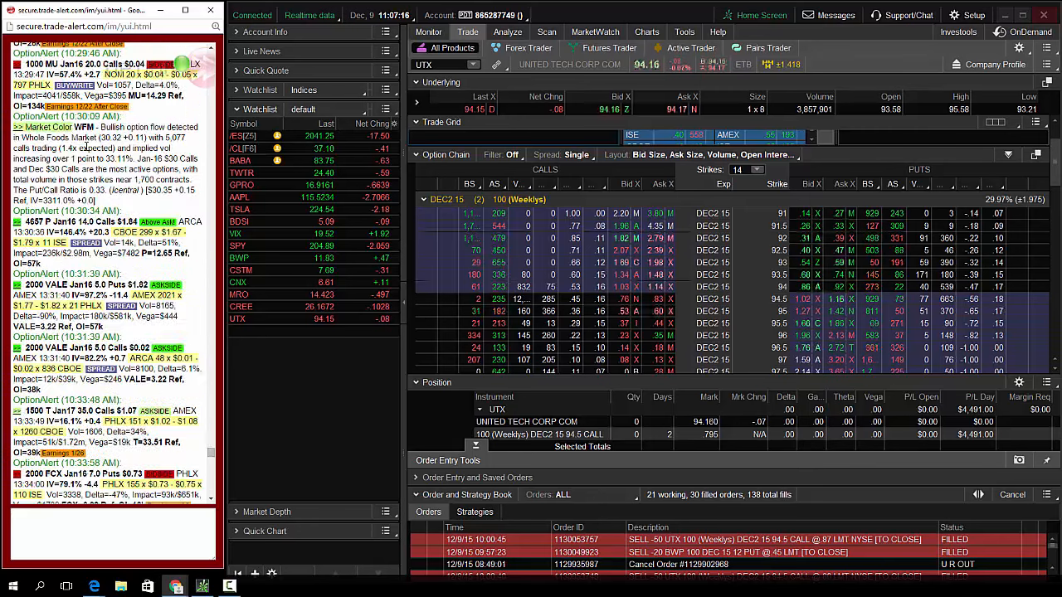
{"action": "scroll", "coordinate": [86, 142], "scroll_direction": "up", "scroll_amount": 5}
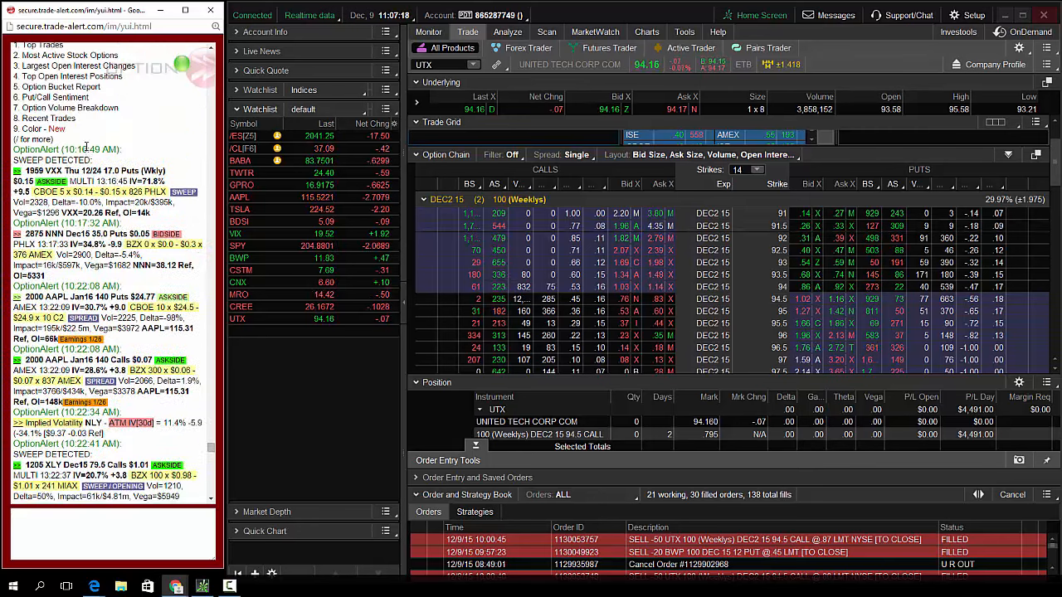
{"action": "scroll", "coordinate": [86, 143], "scroll_direction": "up", "scroll_amount": 5}
{"action": "scroll", "coordinate": [85, 142], "scroll_direction": "up", "scroll_amount": 5}
{"action": "scroll", "coordinate": [85, 143], "scroll_direction": "up", "scroll_amount": 5}
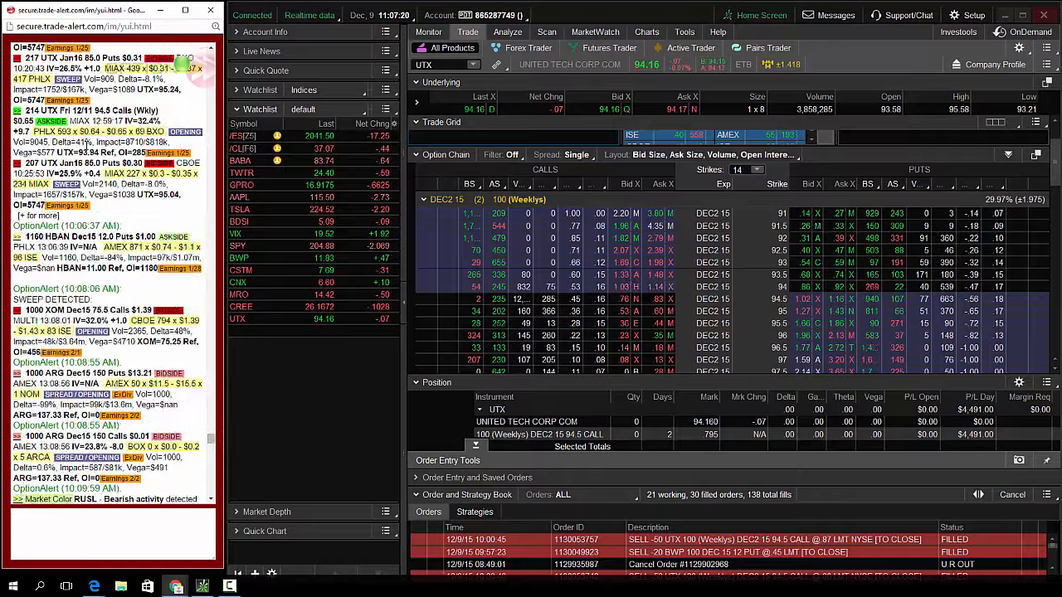
{"action": "scroll", "coordinate": [85, 143], "scroll_direction": "up", "scroll_amount": 5}
{"action": "scroll", "coordinate": [85, 143], "scroll_direction": "up", "scroll_amount": 5}
{"action": "scroll", "coordinate": [85, 143], "scroll_direction": "up", "scroll_amount": 5}
{"action": "scroll", "coordinate": [85, 142], "scroll_direction": "up", "scroll_amount": 5}
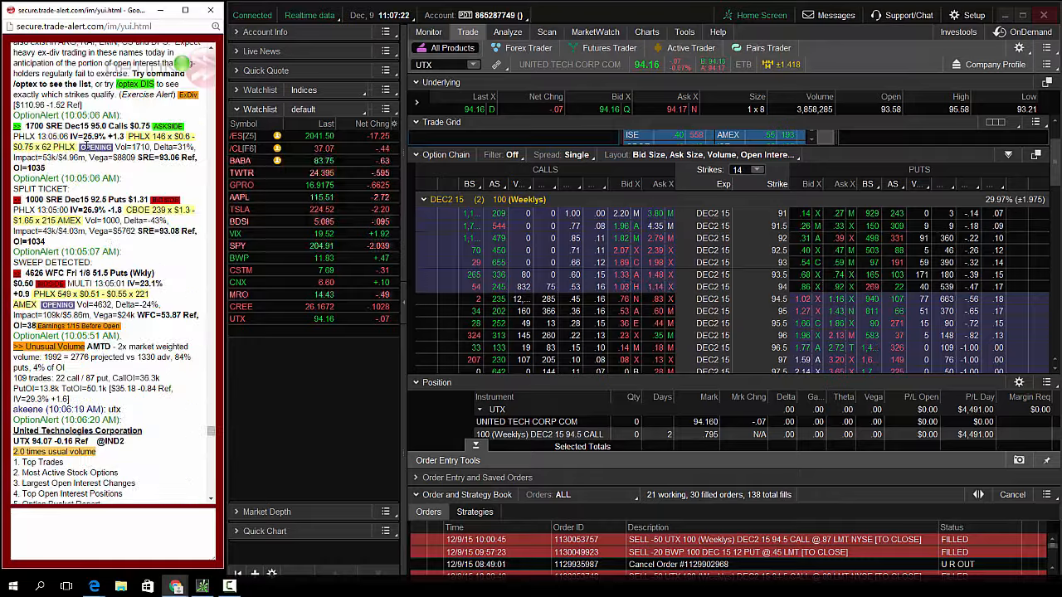
{"action": "scroll", "coordinate": [86, 143], "scroll_direction": "up", "scroll_amount": 5}
{"action": "scroll", "coordinate": [85, 143], "scroll_direction": "up", "scroll_amount": 5}
{"action": "scroll", "coordinate": [85, 143], "scroll_direction": "up", "scroll_amount": 5}
{"action": "scroll", "coordinate": [86, 142], "scroll_direction": "up", "scroll_amount": 5}
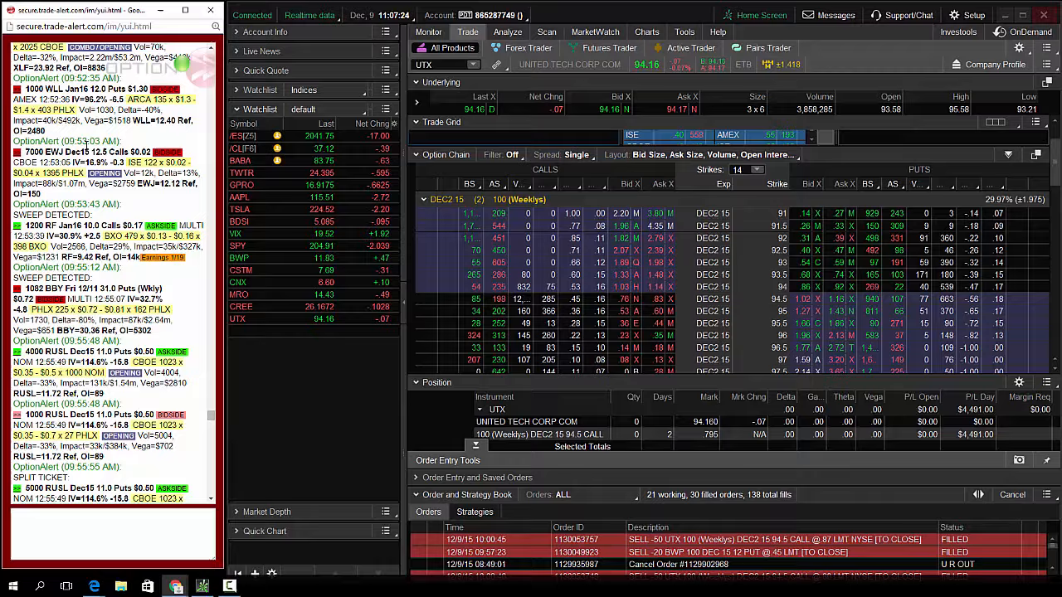
{"action": "scroll", "coordinate": [86, 143], "scroll_direction": "up", "scroll_amount": 5}
{"action": "scroll", "coordinate": [85, 142], "scroll_direction": "up", "scroll_amount": 5}
{"action": "scroll", "coordinate": [86, 143], "scroll_direction": "up", "scroll_amount": 5}
{"action": "scroll", "coordinate": [86, 143], "scroll_direction": "up", "scroll_amount": 5}
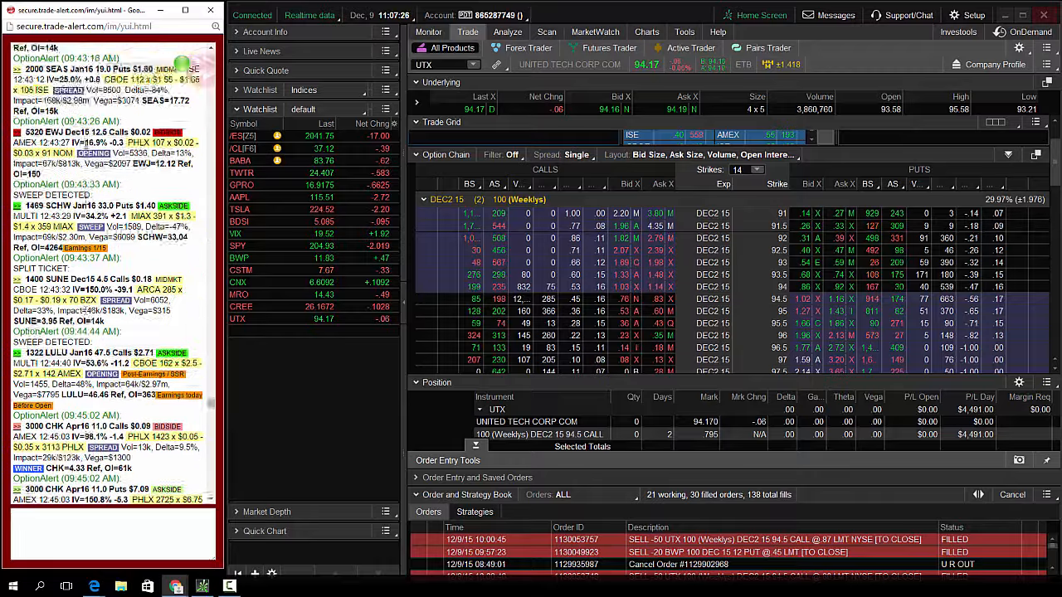
{"action": "scroll", "coordinate": [85, 142], "scroll_direction": "up", "scroll_amount": 5}
{"action": "scroll", "coordinate": [85, 143], "scroll_direction": "up", "scroll_amount": 3}
{"action": "scroll", "coordinate": [86, 143], "scroll_direction": "up", "scroll_amount": 3}
{"action": "scroll", "coordinate": [85, 142], "scroll_direction": "up", "scroll_amount": 3}
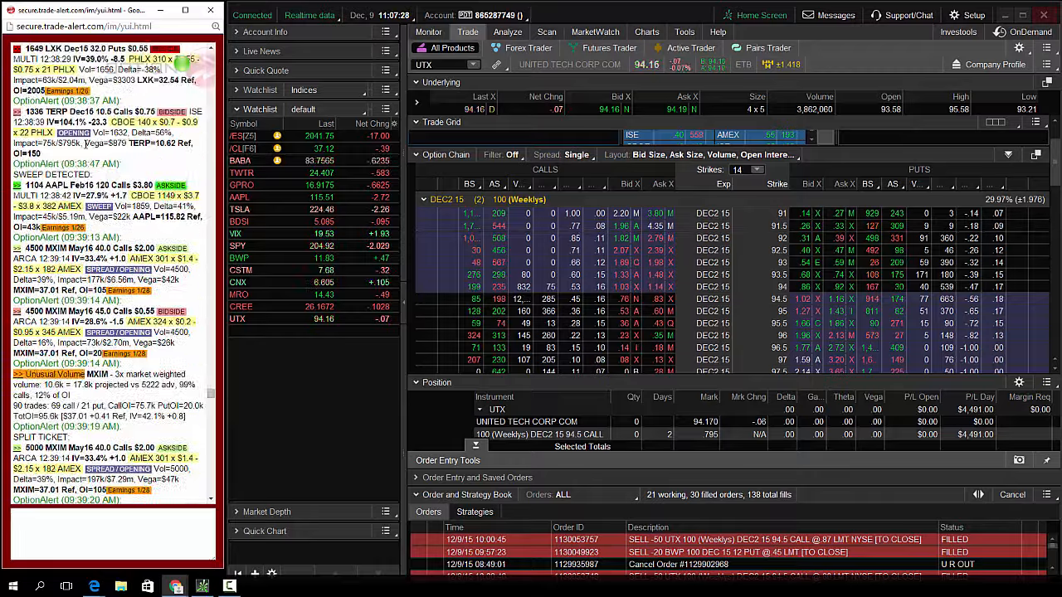
{"action": "scroll", "coordinate": [86, 143], "scroll_direction": "up", "scroll_amount": 3}
{"action": "scroll", "coordinate": [77, 482], "scroll_direction": "up", "scroll_amount": 5}
{"action": "scroll", "coordinate": [77, 481], "scroll_direction": "up", "scroll_amount": 5}
{"action": "scroll", "coordinate": [77, 481], "scroll_direction": "down", "scroll_amount": 3}
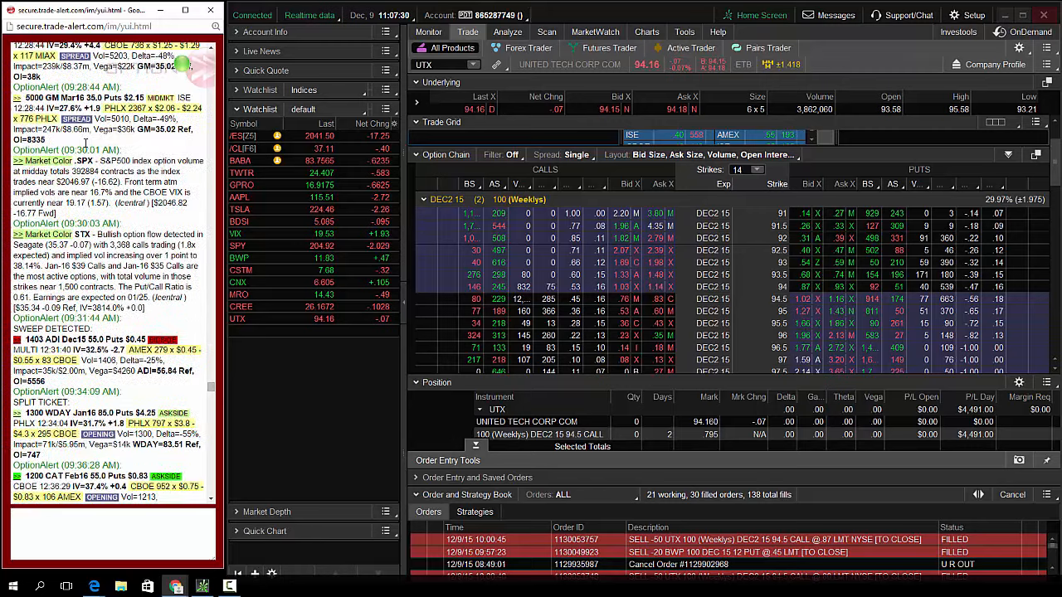
{"action": "scroll", "coordinate": [77, 481], "scroll_direction": "down", "scroll_amount": 3}
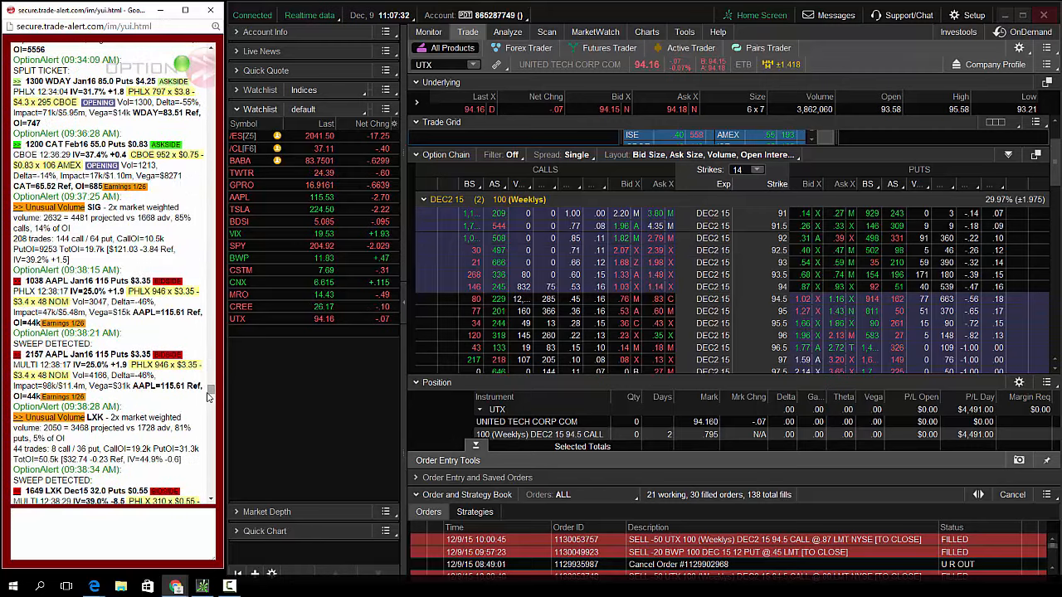
{"action": "left_click_drag", "start_coordinate": [212, 389], "coordinate": [212, 496]}
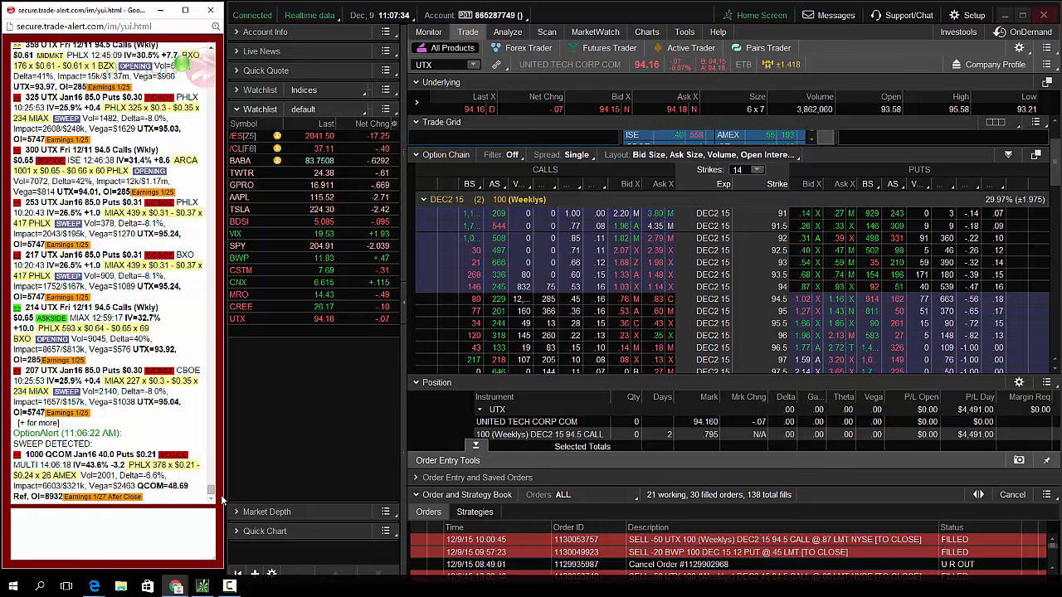